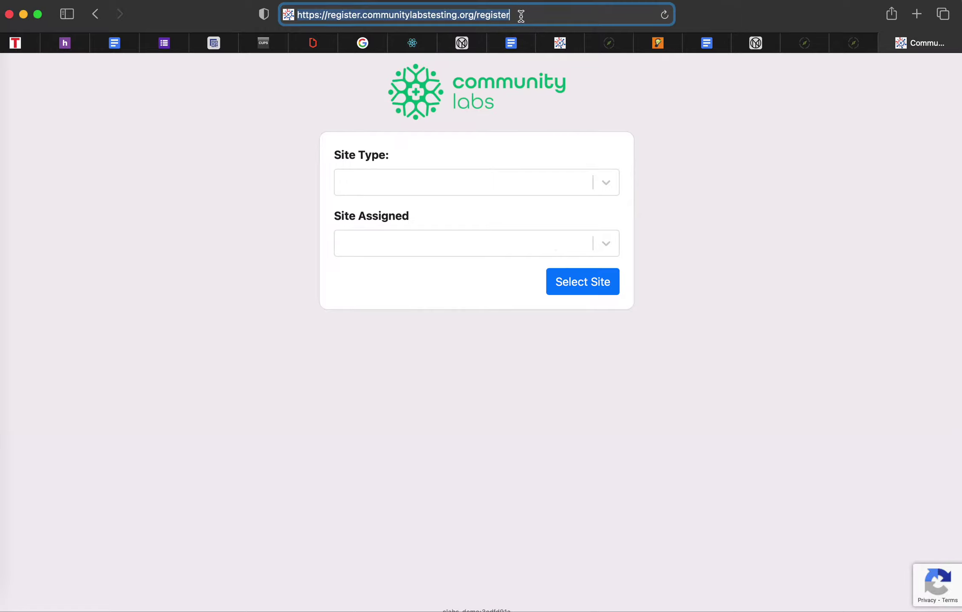
Set the site type to School, pick SAISD - Brackenridge HS via a 'brack' search, and confirm it.
{"action": "key", "text": "BackSpace"}
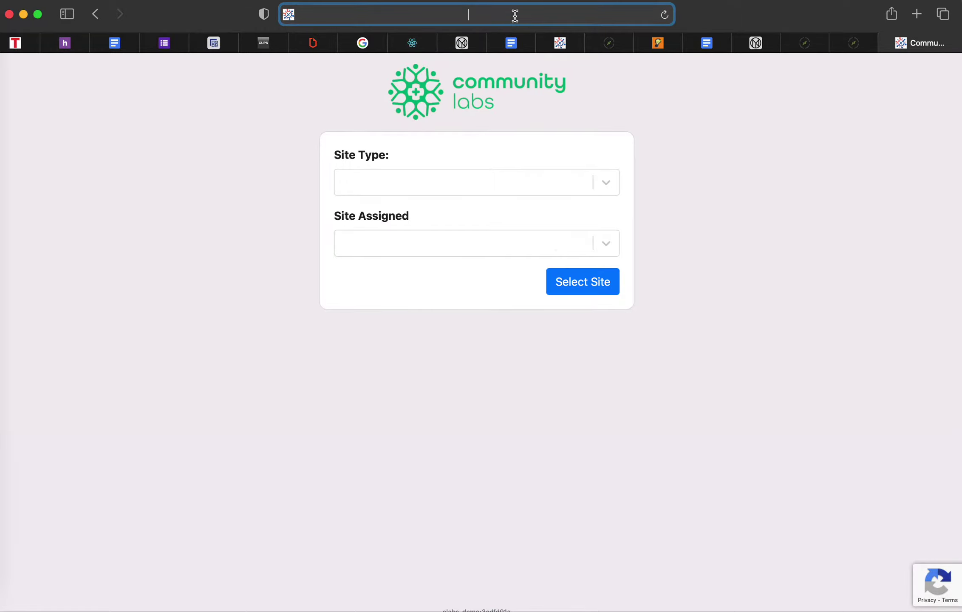
{"action": "key", "text": "Escape"}
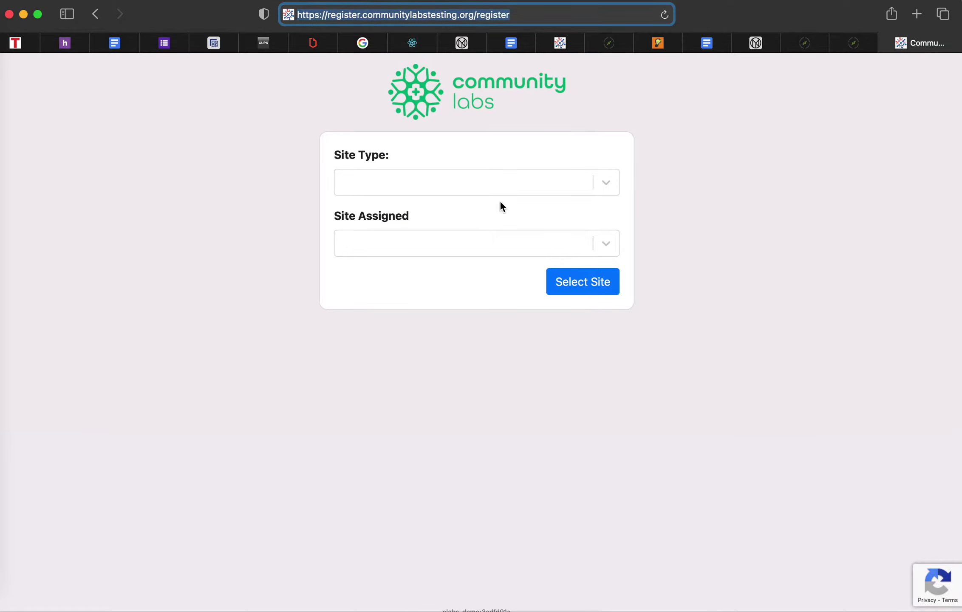
{"action": "left_click", "coordinate": [557, 184]}
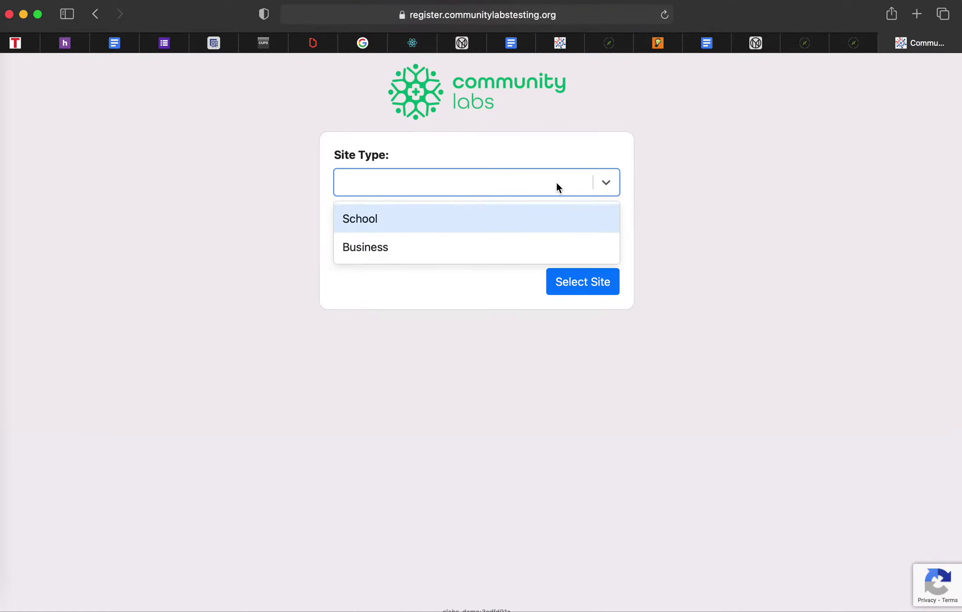
{"action": "left_click", "coordinate": [550, 219]}
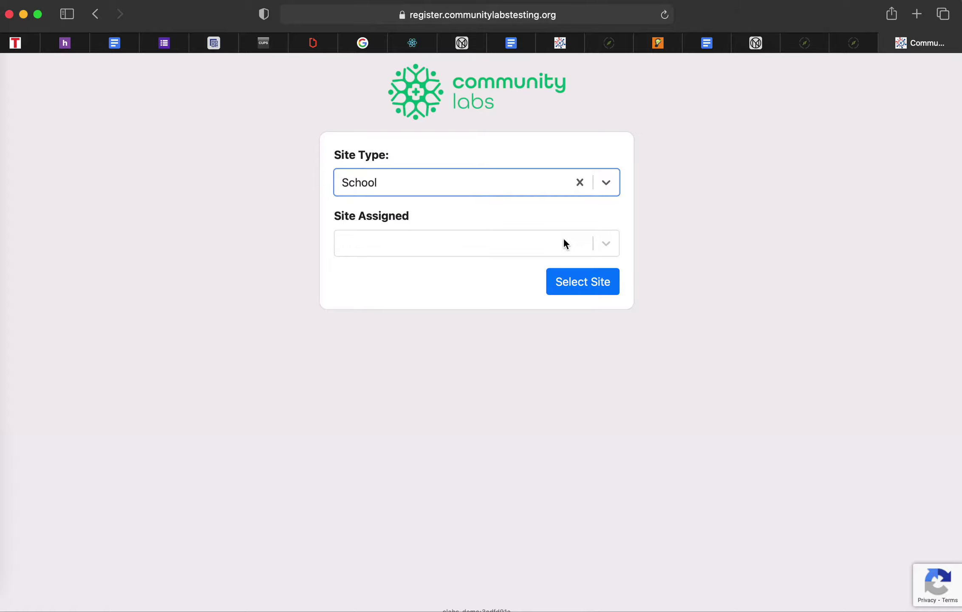
{"action": "left_click", "coordinate": [564, 240]}
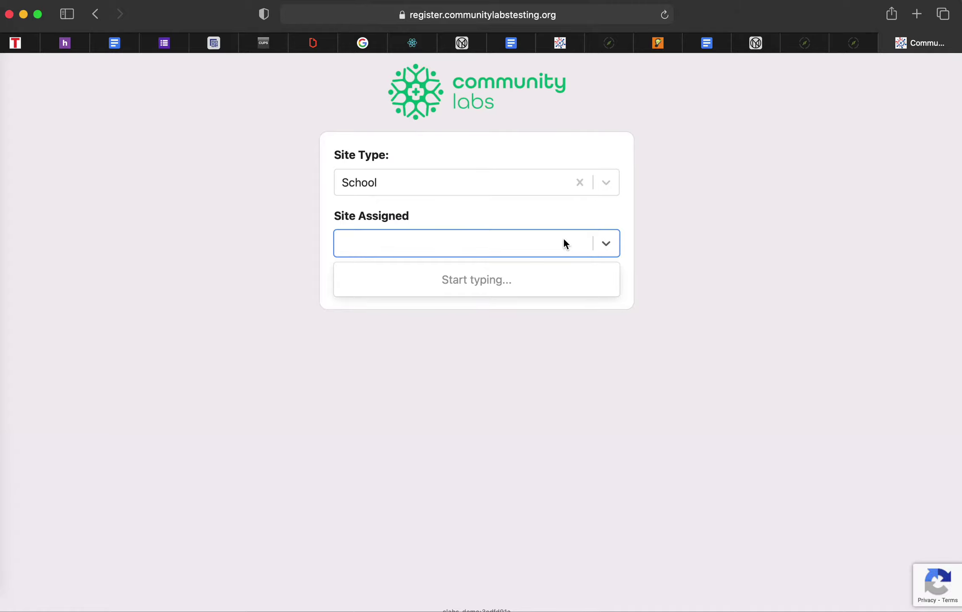
{"action": "type", "text": "brack"}
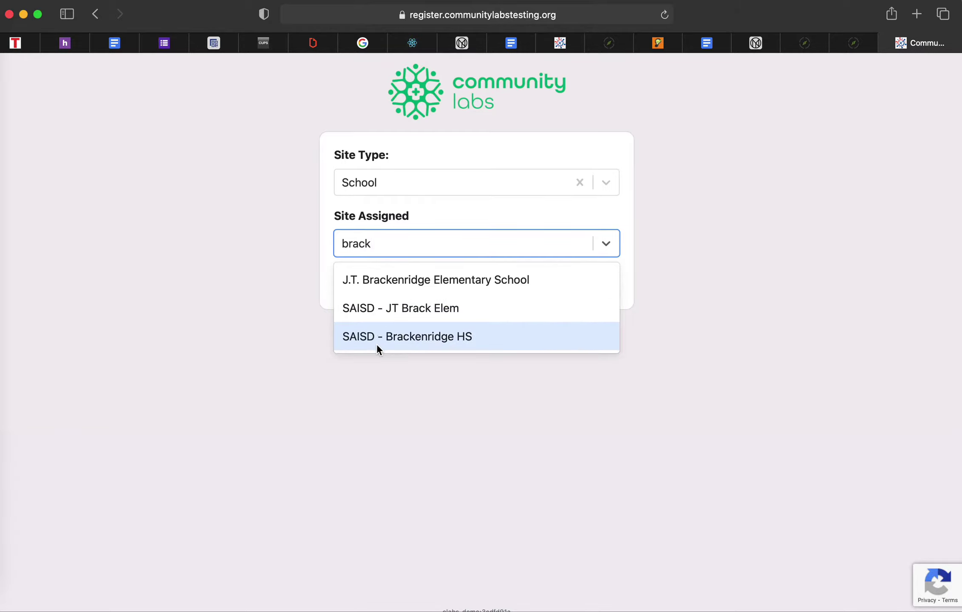
{"action": "left_click", "coordinate": [399, 337]}
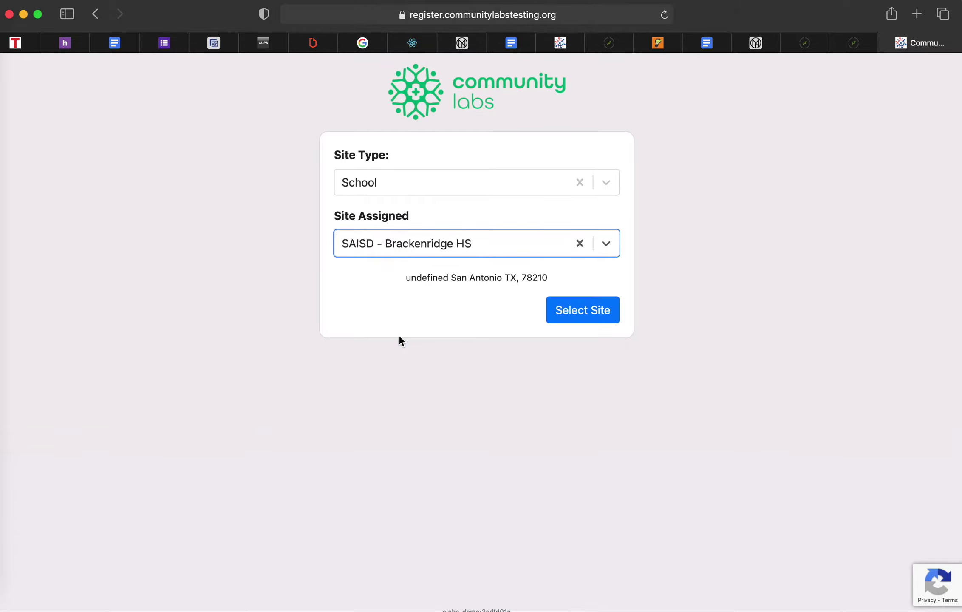
{"action": "left_click", "coordinate": [591, 313]}
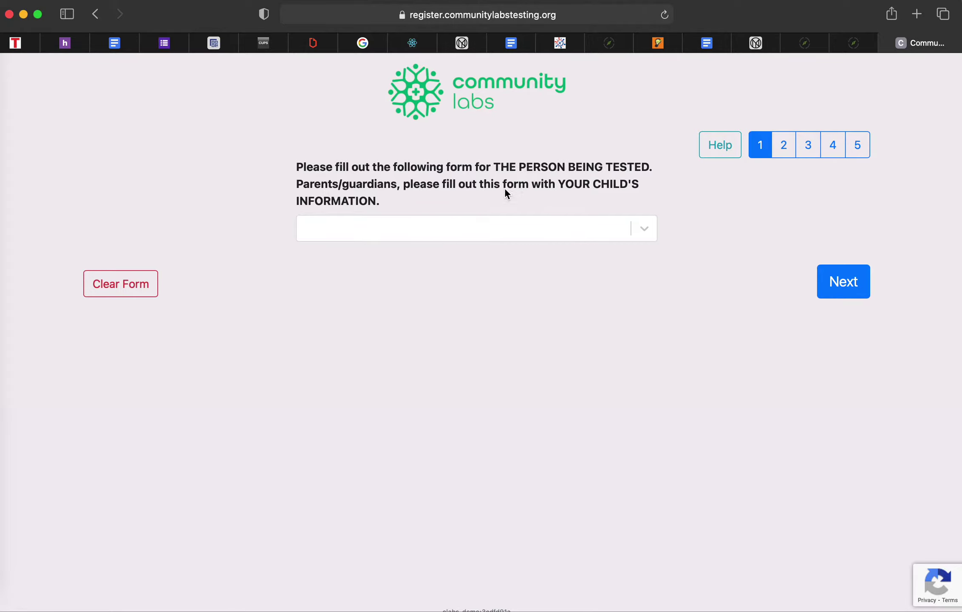
Choose Student Registration as the form type and advance to the step 2 child details.
{"action": "left_click", "coordinate": [471, 232]}
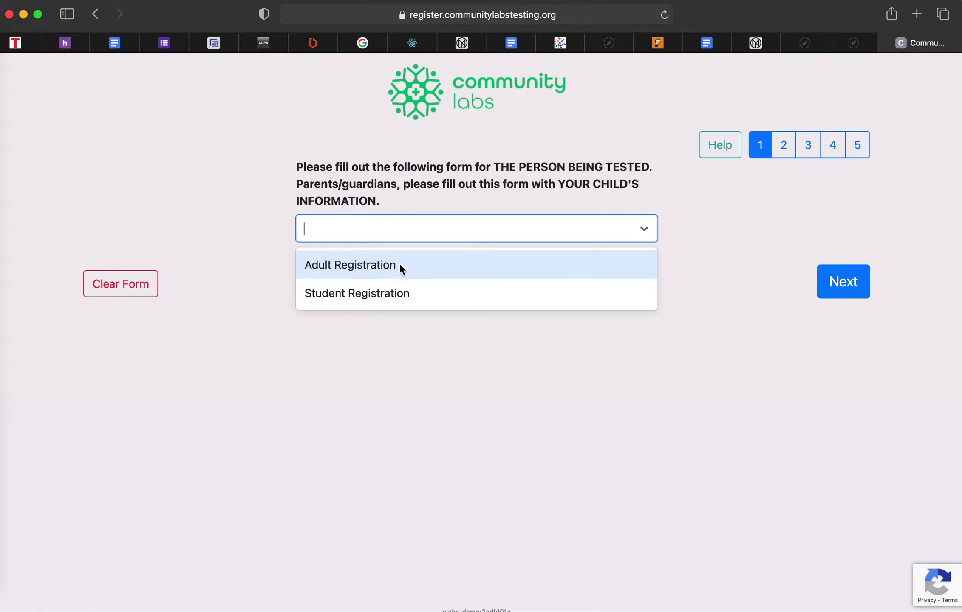
{"action": "left_click", "coordinate": [414, 302]}
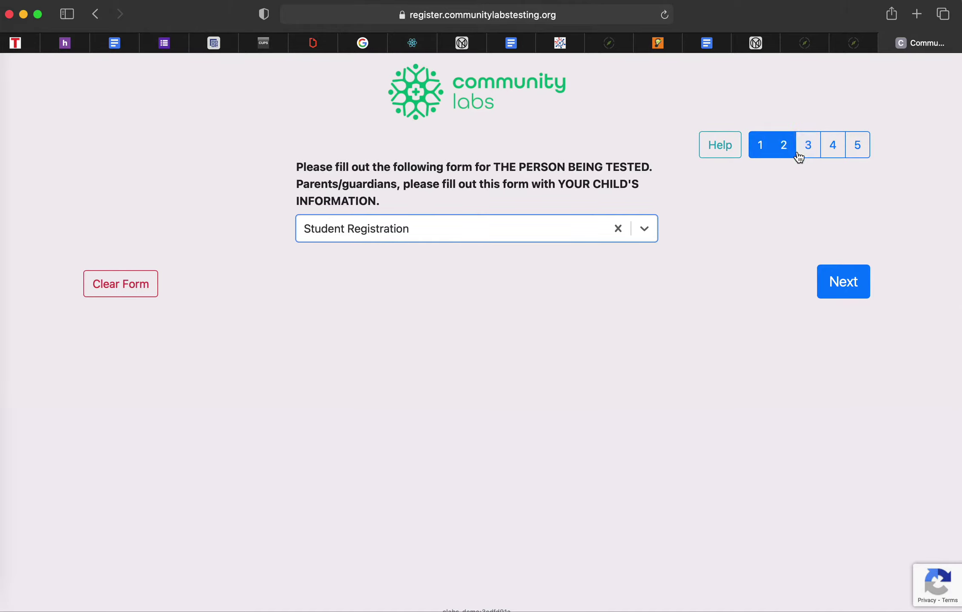
{"action": "left_click", "coordinate": [844, 279]}
{"action": "left_click", "coordinate": [260, 195]}
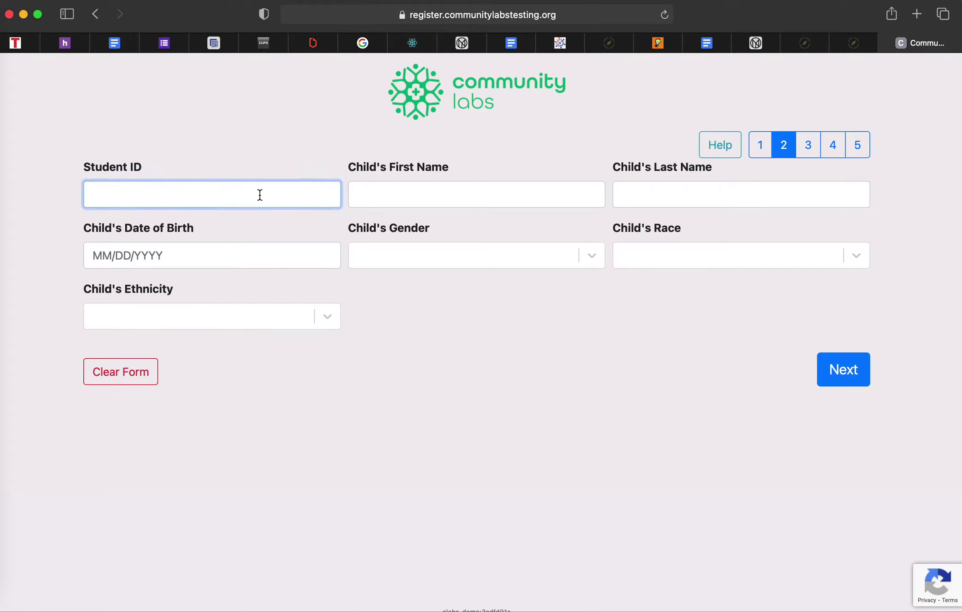
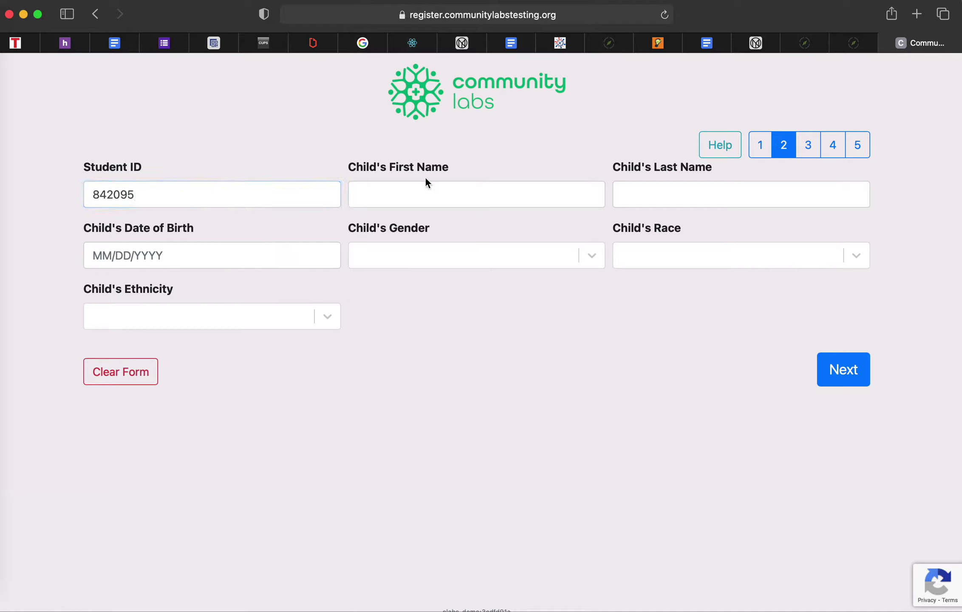
Enter the student ID, the child's first and last name, and date of birth.
{"action": "left_click", "coordinate": [421, 194]}
{"action": "type", "text": "J"}
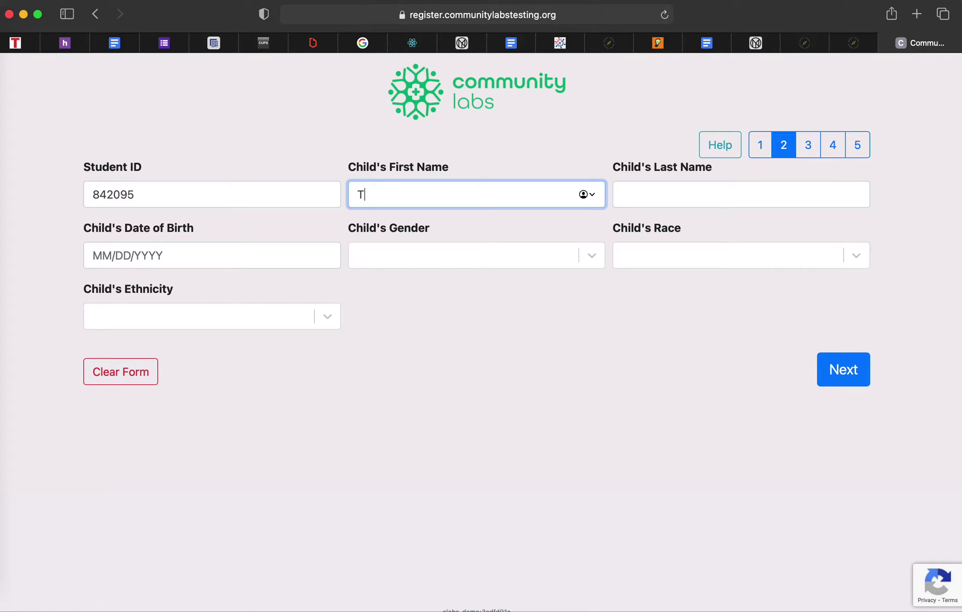
{"action": "key", "text": "BackSpace"}
{"action": "type", "text": "John"}
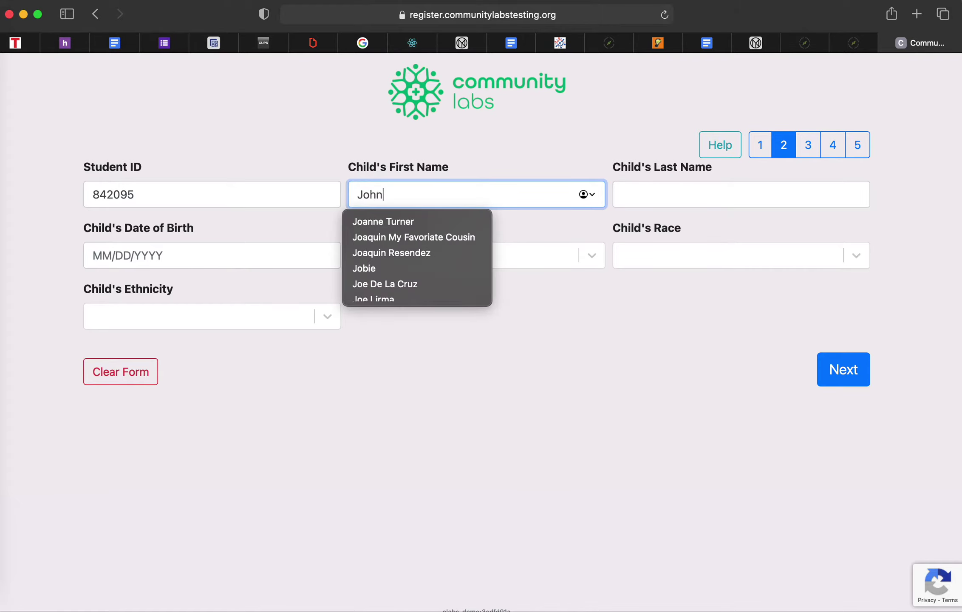
{"action": "left_click", "coordinate": [690, 192]}
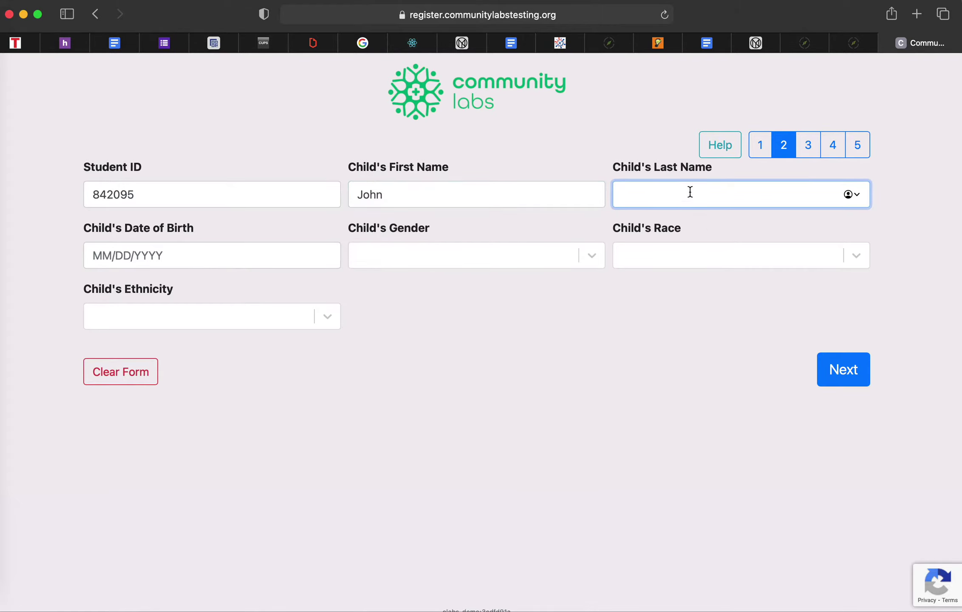
{"action": "type", "text": "Doe"}
{"action": "left_click", "coordinate": [277, 253]}
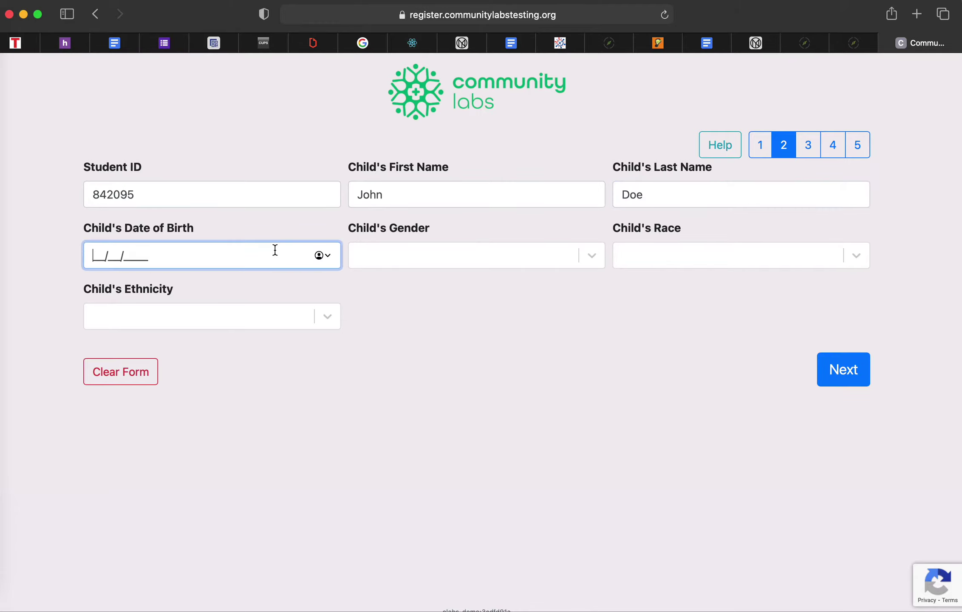
{"action": "type", "text": "10/29/2014"}
Set gender Male, race O - Other Race, ethnicity U - Unknown, and advance to the address step.
{"action": "left_click", "coordinate": [439, 256]}
{"action": "left_click", "coordinate": [432, 320]}
{"action": "left_click", "coordinate": [658, 265]}
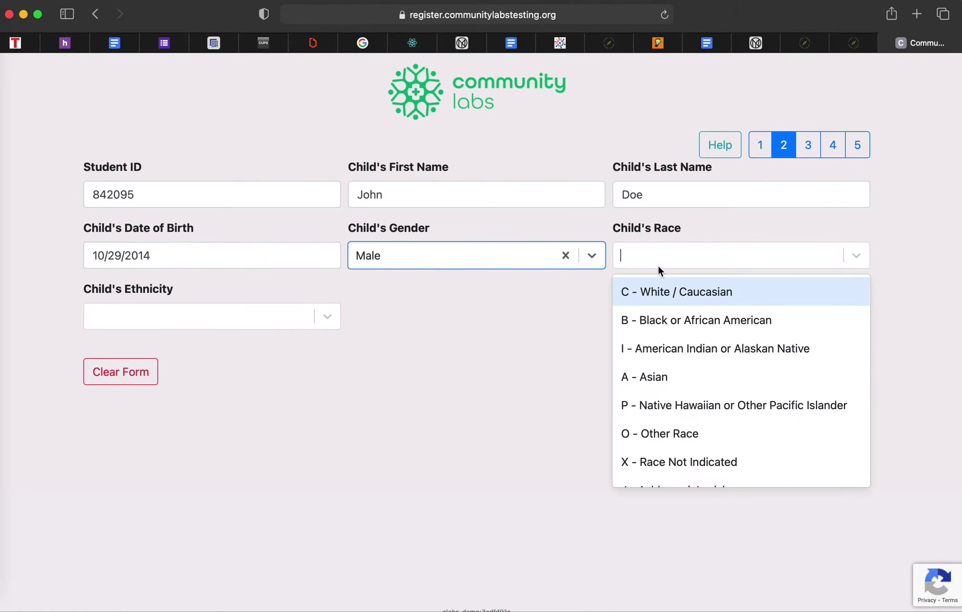
{"action": "scroll", "coordinate": [733, 418], "scroll_direction": "down", "scroll_amount": 3}
{"action": "scroll", "coordinate": [733, 417], "scroll_direction": "up", "scroll_amount": 3}
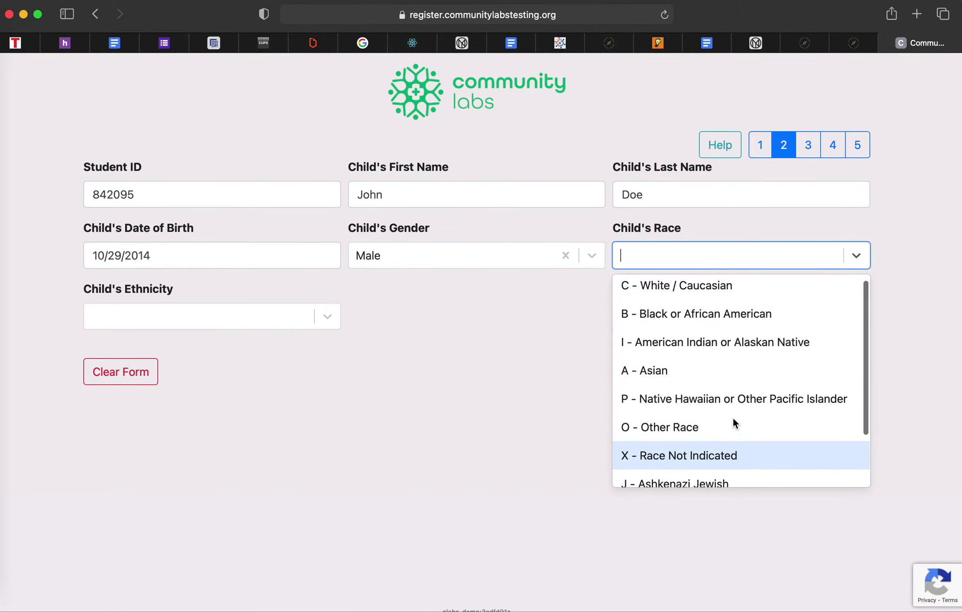
{"action": "scroll", "coordinate": [733, 417], "scroll_direction": "up", "scroll_amount": 1}
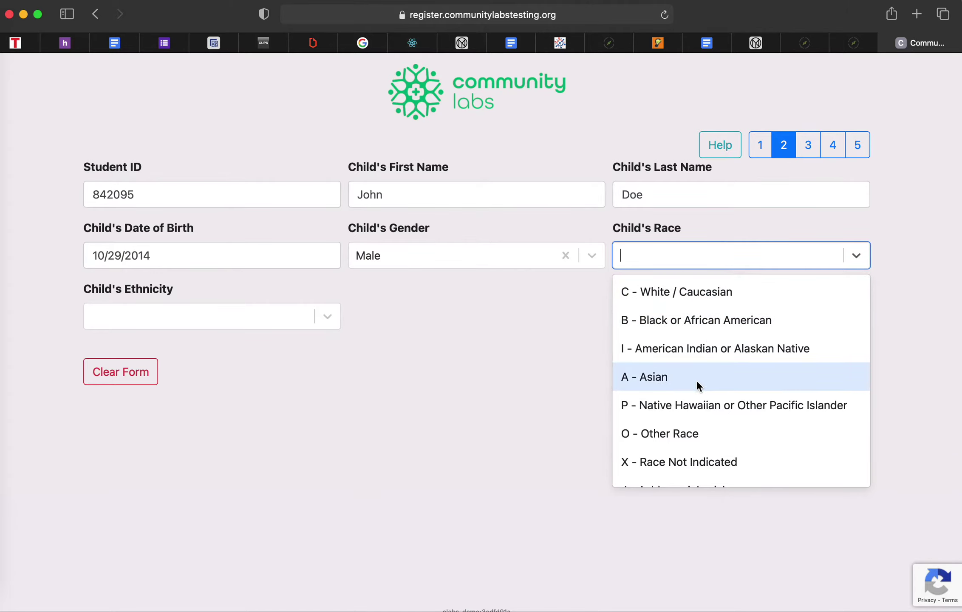
{"action": "left_click", "coordinate": [698, 428]}
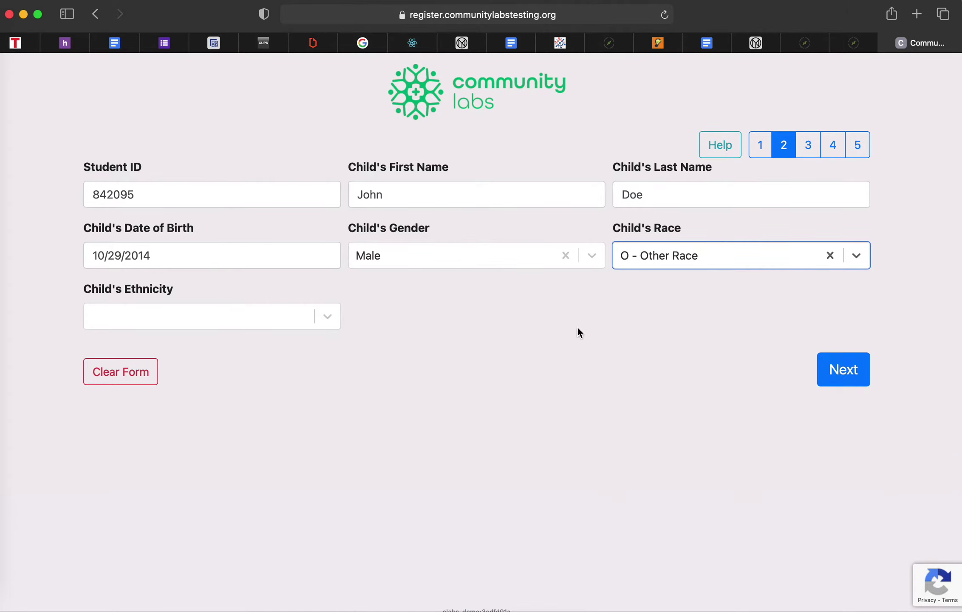
{"action": "left_click", "coordinate": [271, 323]}
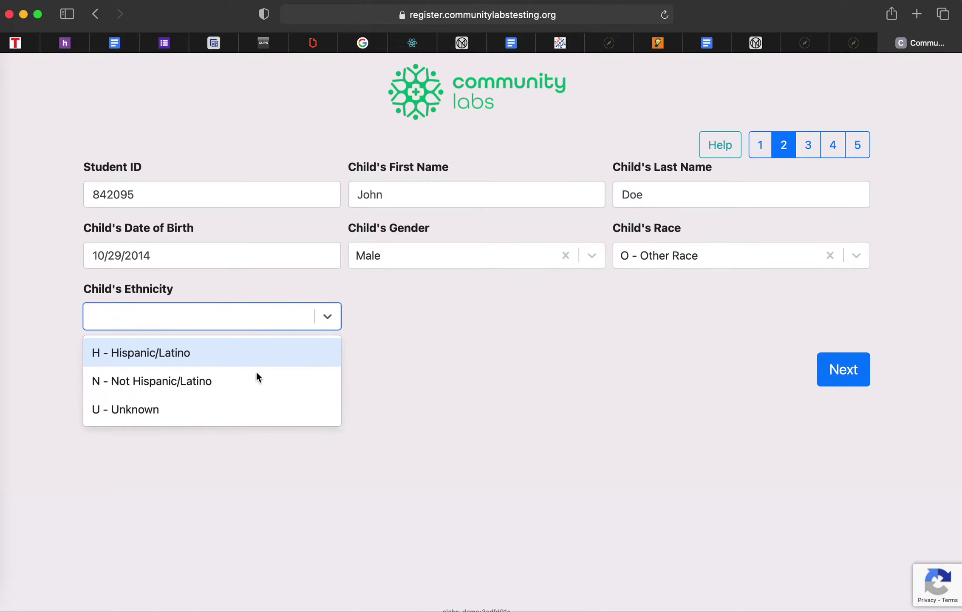
{"action": "left_click", "coordinate": [242, 413]}
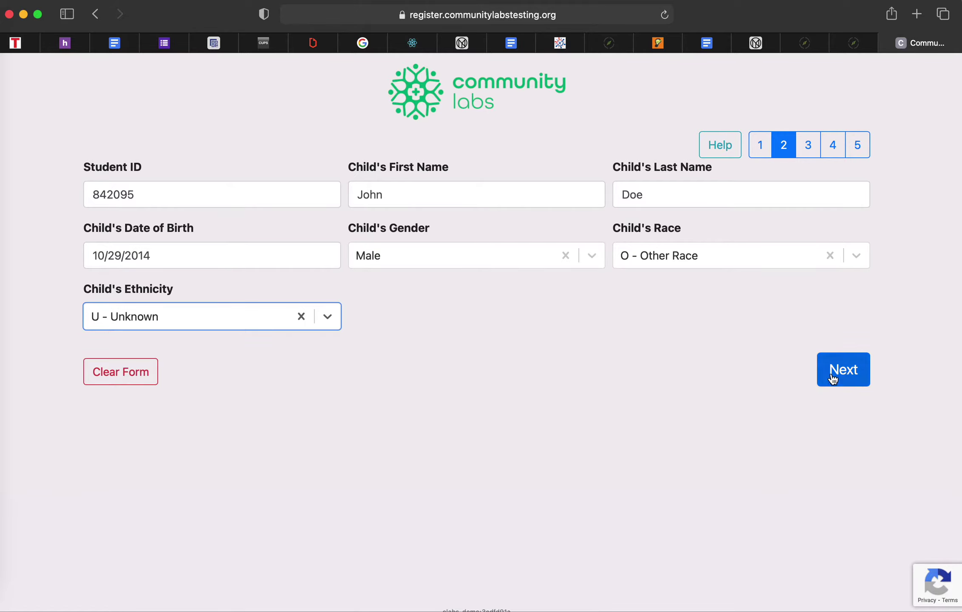
{"action": "left_click", "coordinate": [844, 383]}
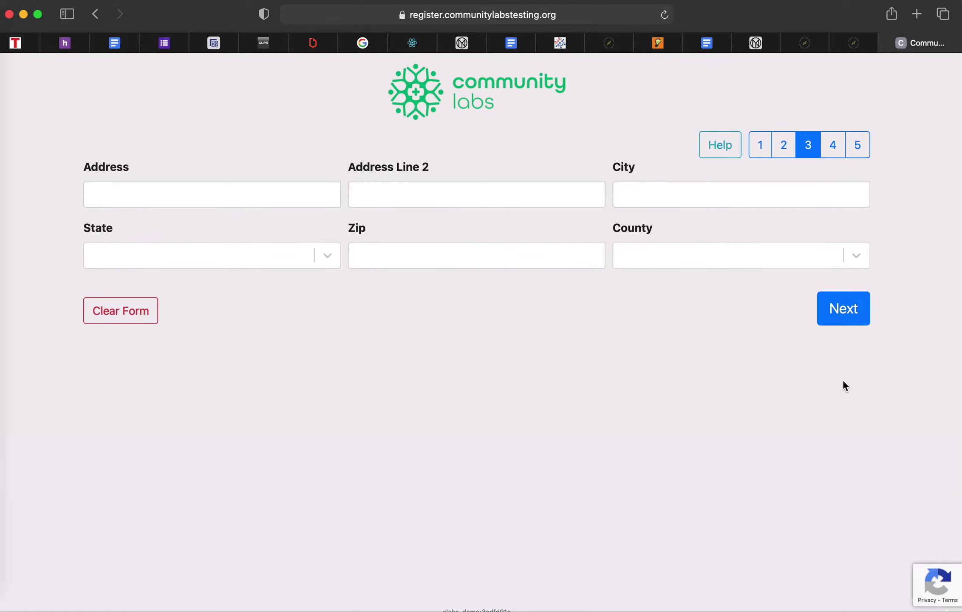
{"action": "left_click", "coordinate": [260, 191]}
{"action": "type", "text": "4"}
{"action": "key", "text": "BackSpace"}
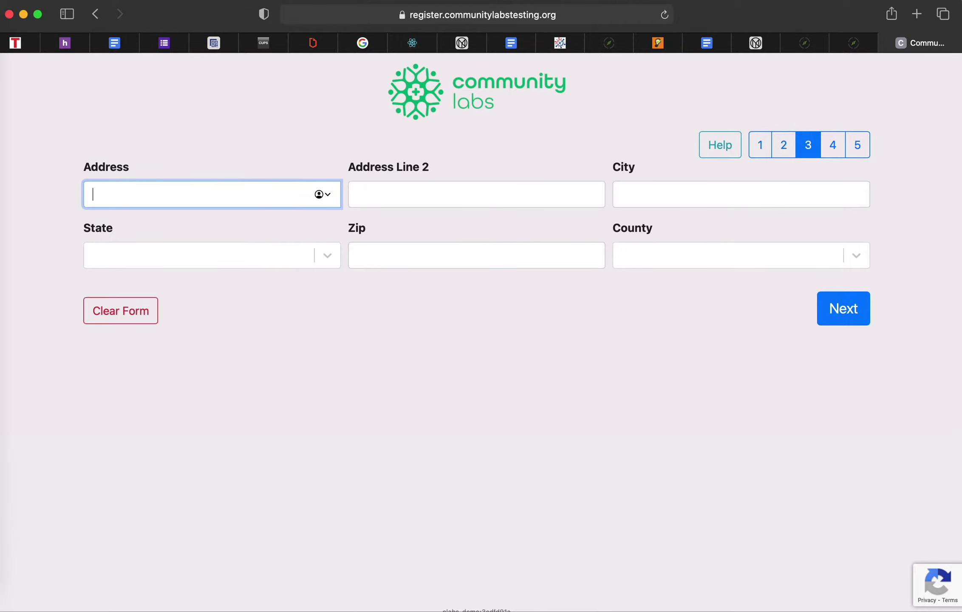
{"action": "type", "text": "110 E"}
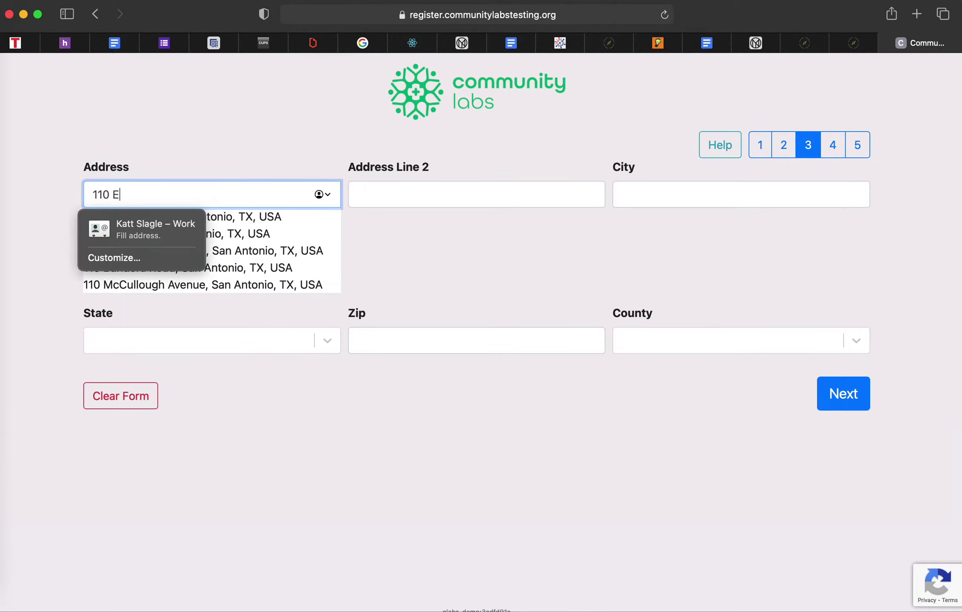
{"action": "left_click", "coordinate": [272, 218]}
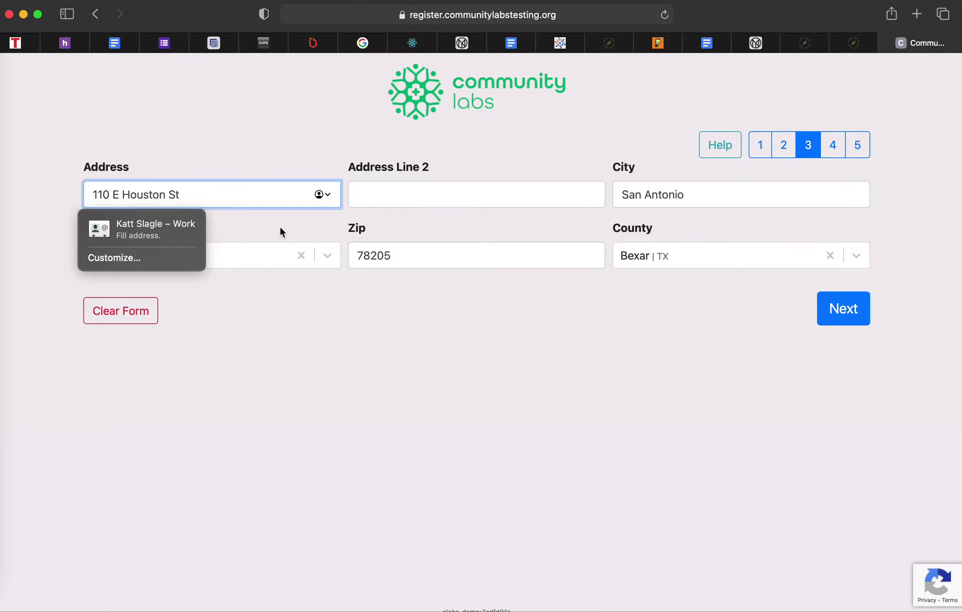
{"action": "left_click", "coordinate": [279, 229]}
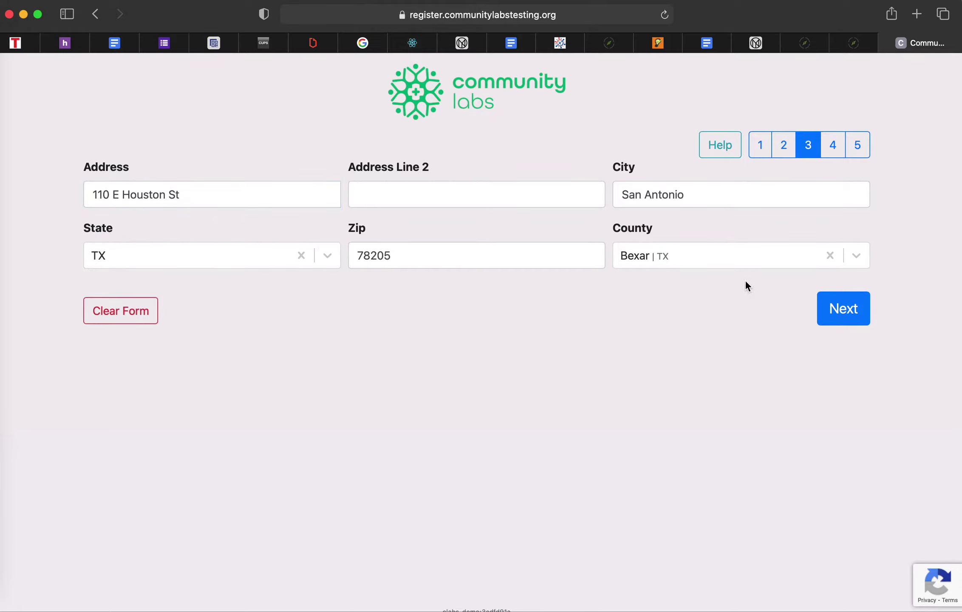
{"action": "left_click_drag", "start_coordinate": [662, 228], "coordinate": [613, 228]}
Go to the contacts step and replace the placeholder contact name with the contact's full name.
{"action": "left_click", "coordinate": [834, 309]}
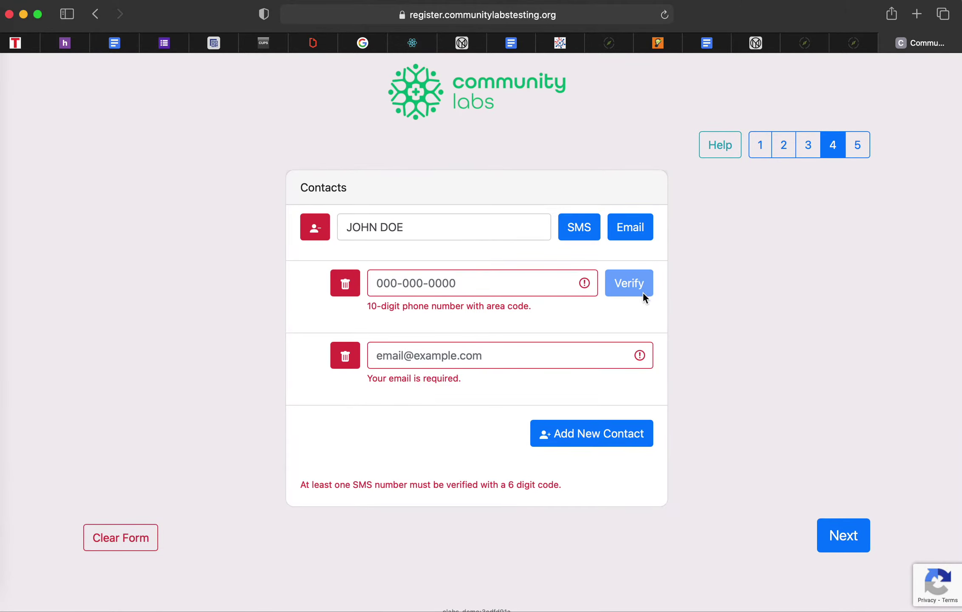
{"action": "left_click_drag", "start_coordinate": [297, 187], "coordinate": [369, 190]}
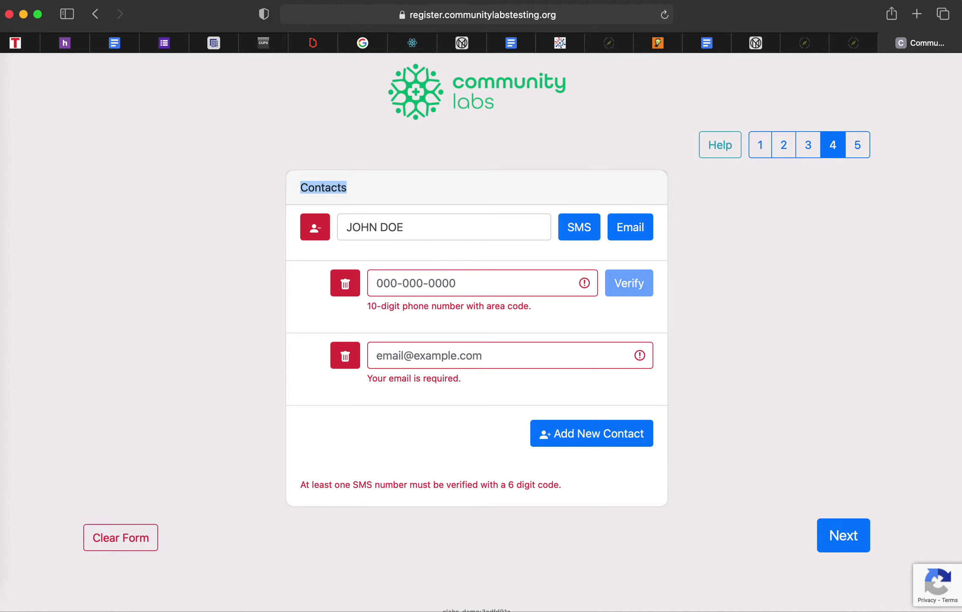
{"action": "left_click_drag", "start_coordinate": [408, 232], "coordinate": [330, 231]}
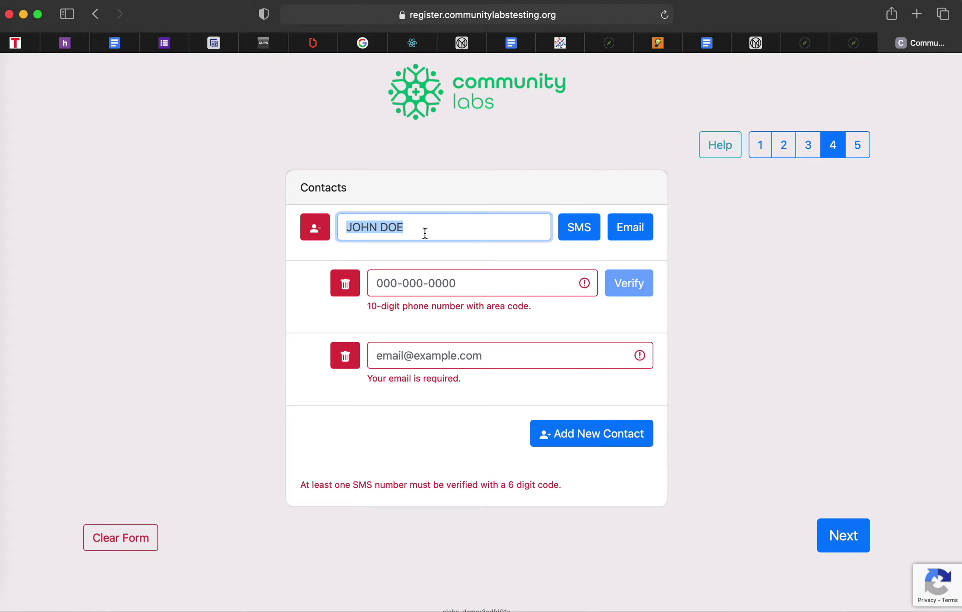
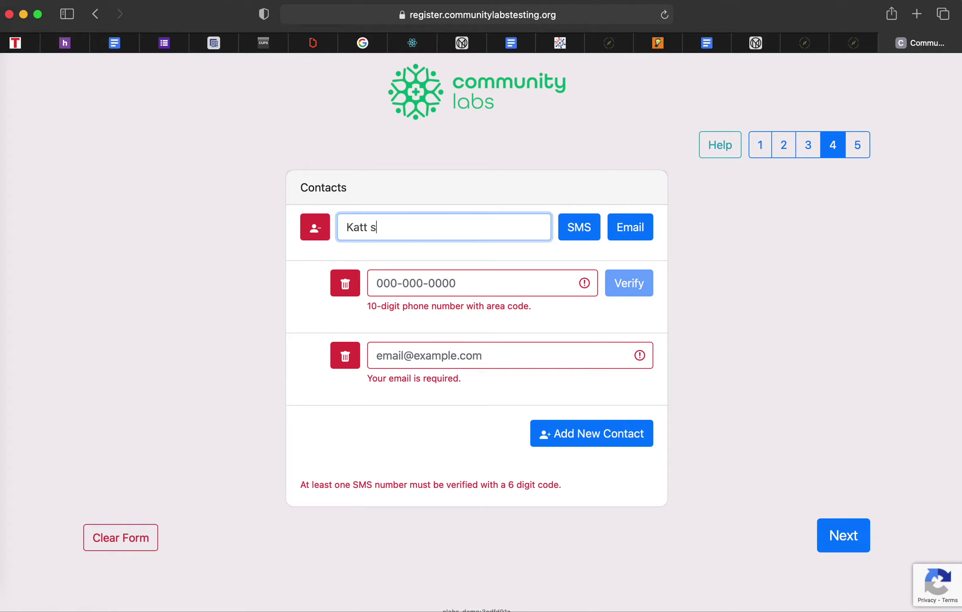
Enter the contact's phone number, fill the e-mail from a saved suggestion, and request phone verification.
{"action": "left_click", "coordinate": [426, 277]}
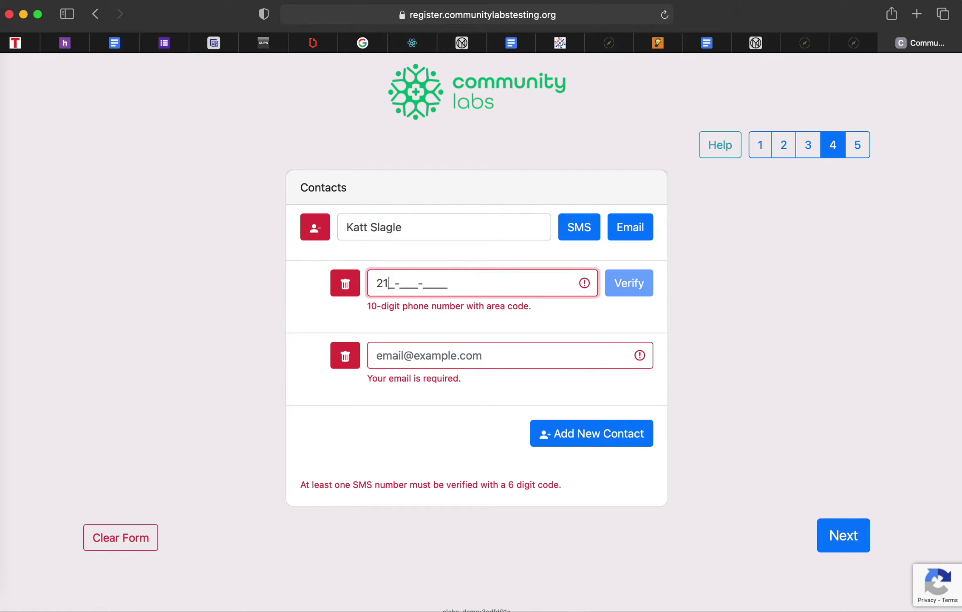
{"action": "left_click", "coordinate": [447, 339]}
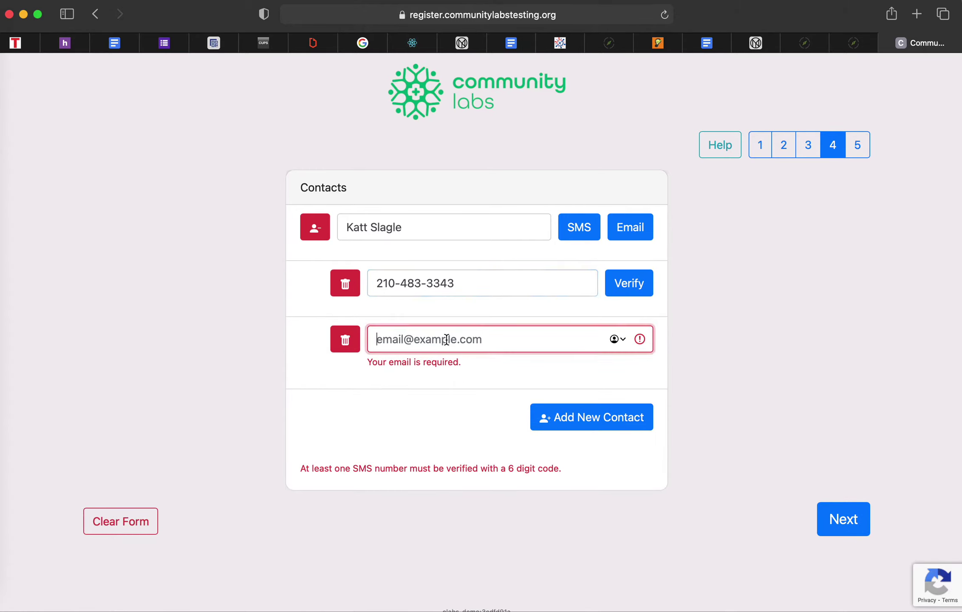
{"action": "type", "text": "katt@g"}
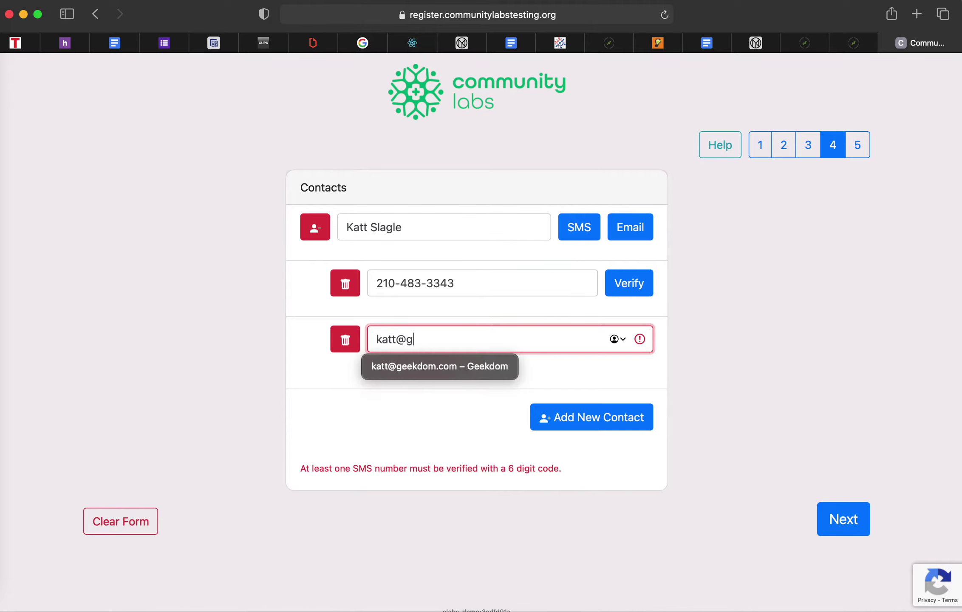
{"action": "key", "text": "BackSpace"}
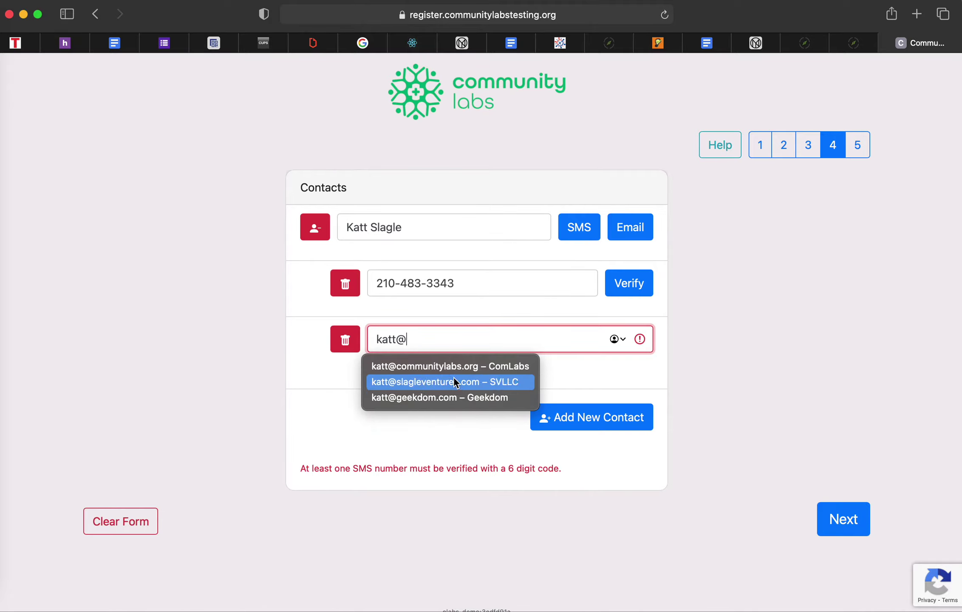
{"action": "left_click", "coordinate": [450, 366]}
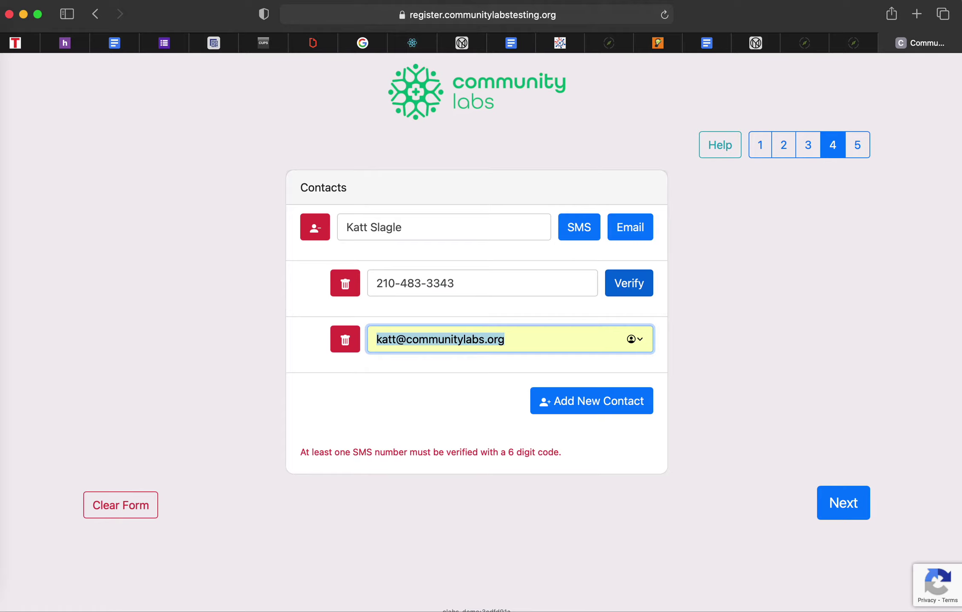
{"action": "left_click", "coordinate": [633, 287]}
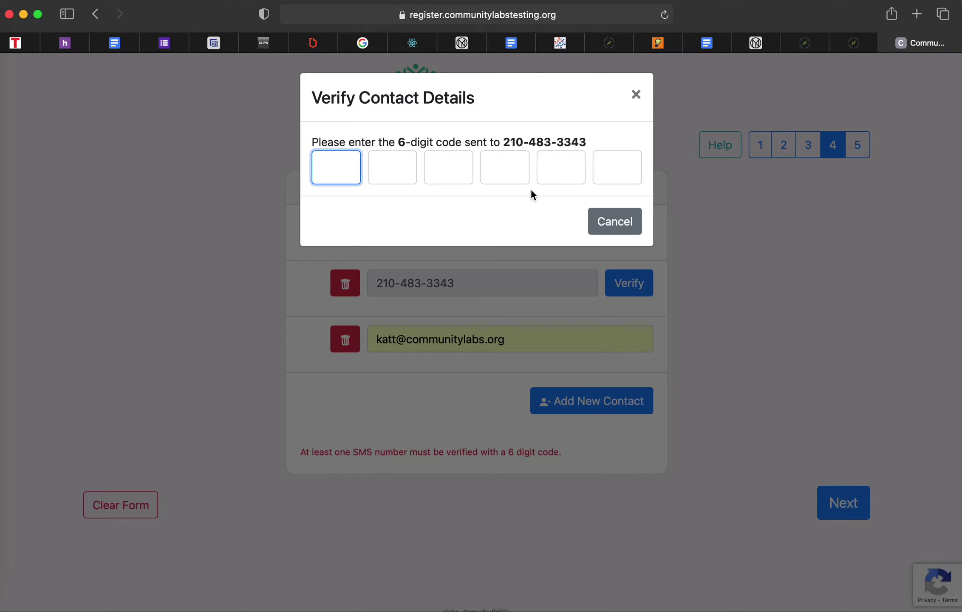
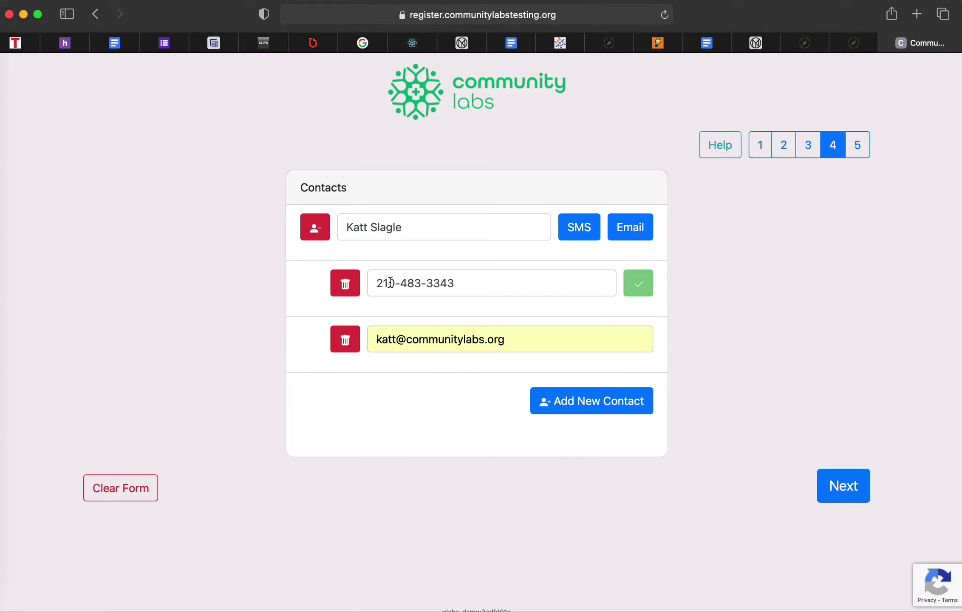
Add then remove an empty contact row, keeping one contact, and continue to the consent page.
{"action": "left_click", "coordinate": [574, 400]}
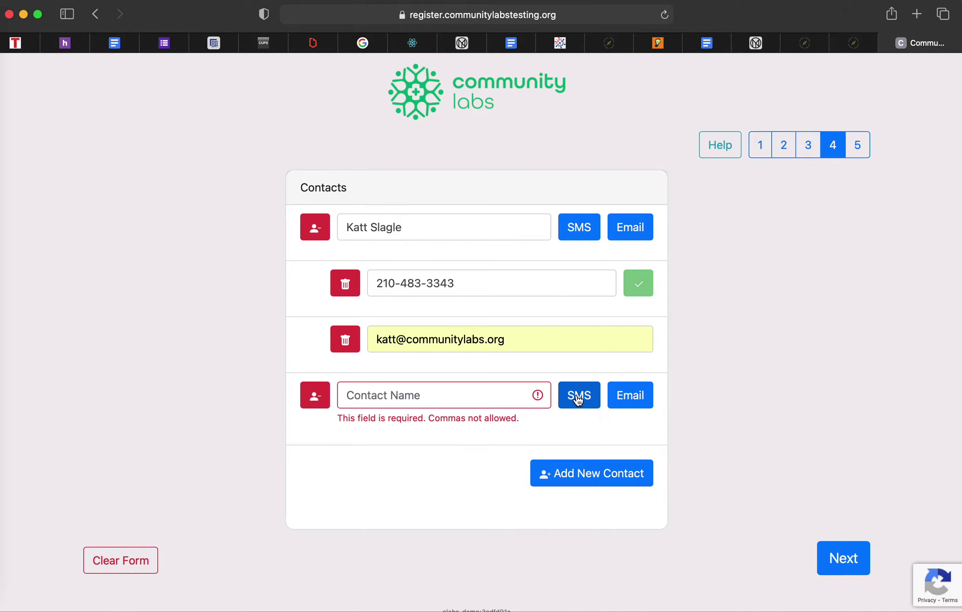
{"action": "left_click", "coordinate": [316, 400]}
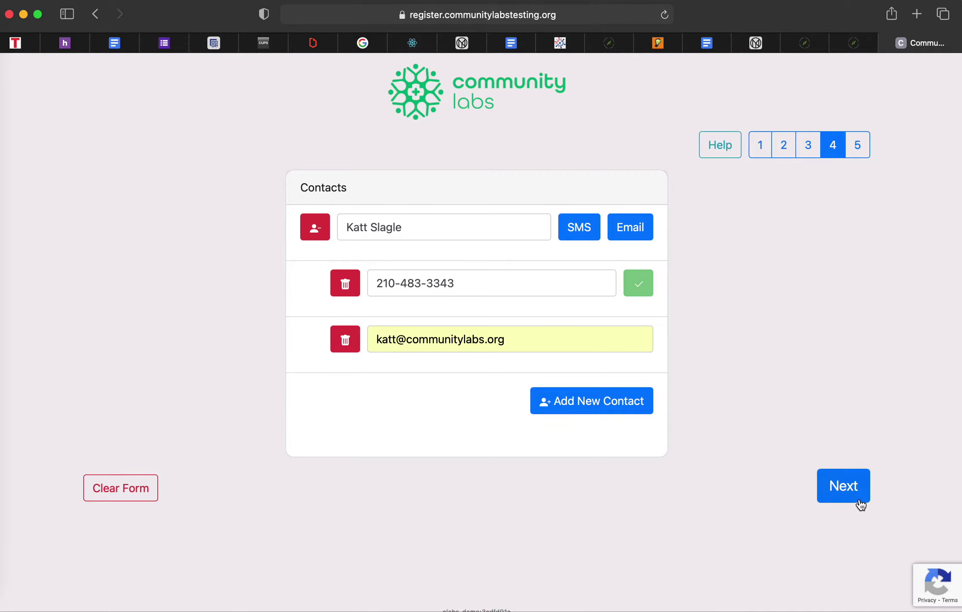
{"action": "left_click", "coordinate": [850, 485]}
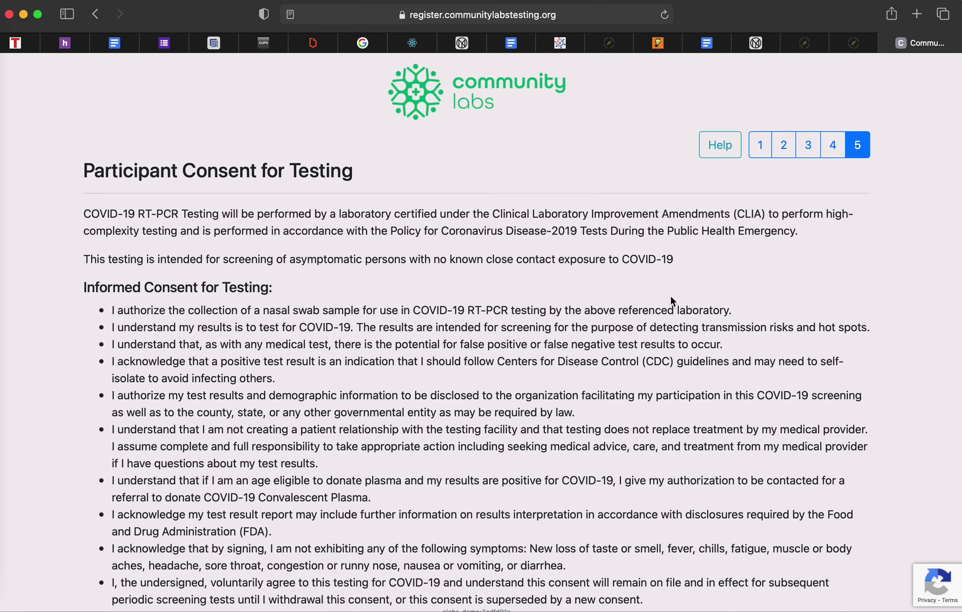
Scroll through the Consent for Testing terms down to the participant or guardian signature box.
{"action": "left_click_drag", "start_coordinate": [183, 170], "coordinate": [391, 178]}
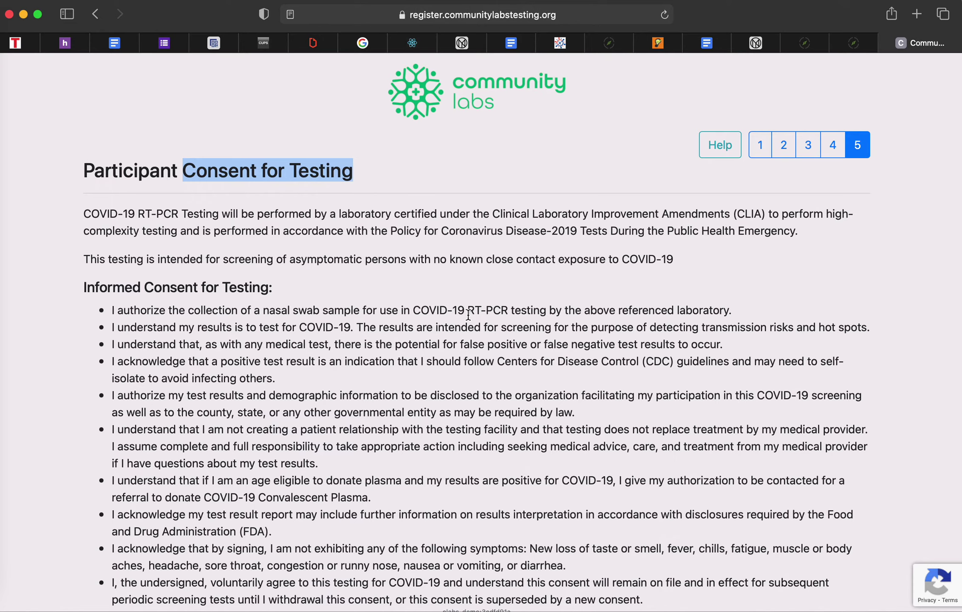
{"action": "scroll", "coordinate": [468, 315], "scroll_direction": "down", "scroll_amount": 5}
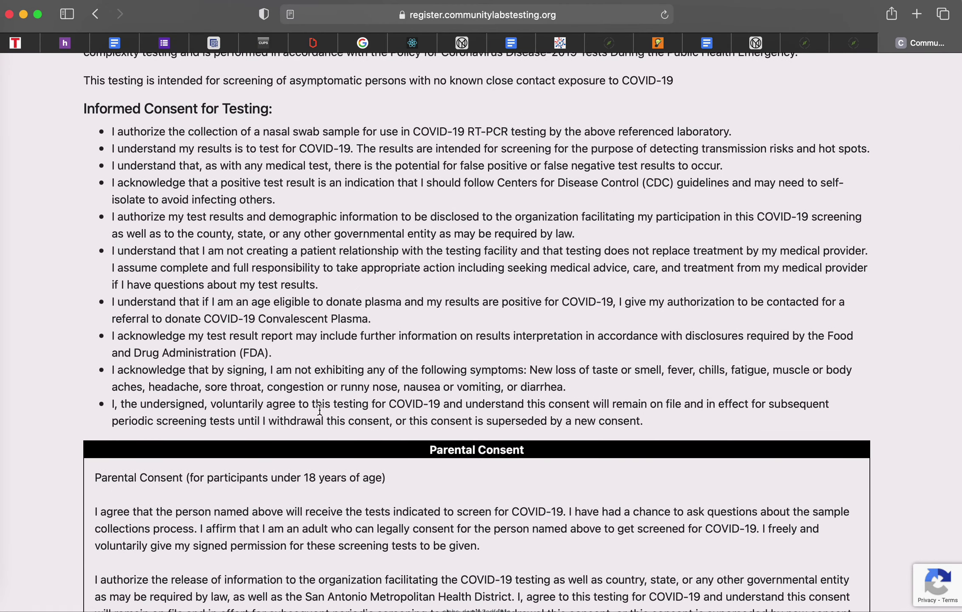
{"action": "scroll", "coordinate": [319, 409], "scroll_direction": "down", "scroll_amount": 2}
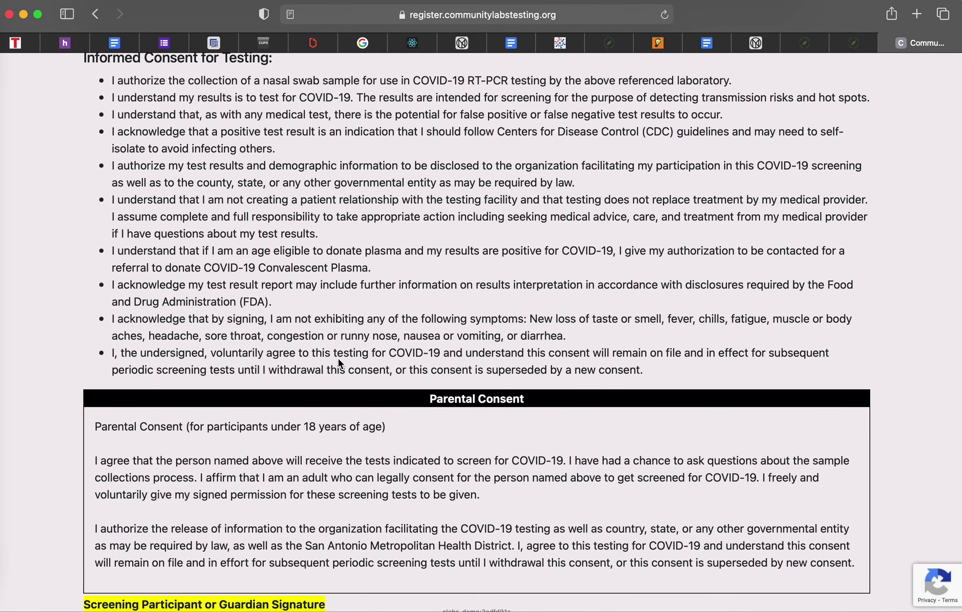
{"action": "scroll", "coordinate": [338, 357], "scroll_direction": "down", "scroll_amount": 10}
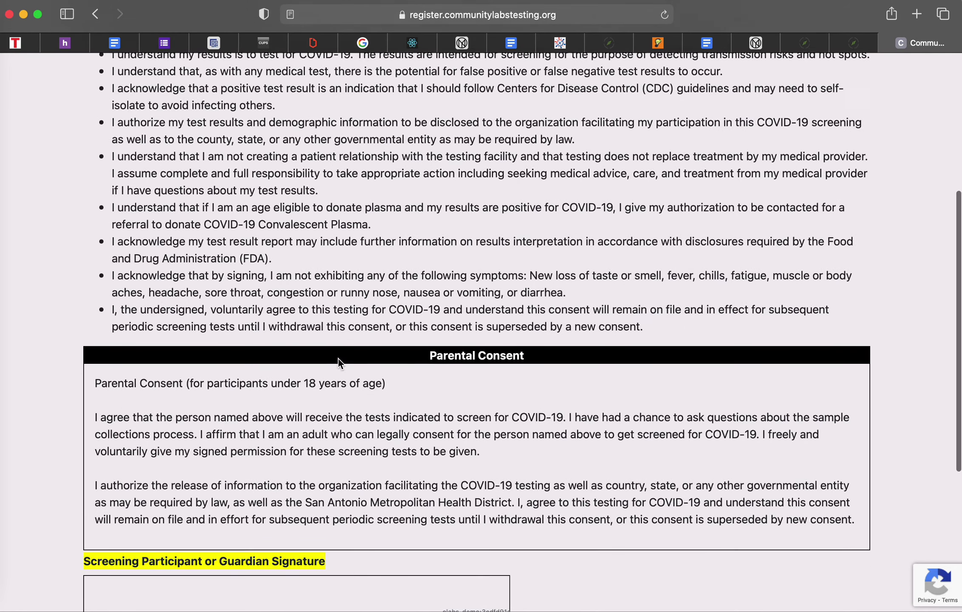
Draw the guardian signature, submit the registration, and review the QR code confirmation.
{"action": "left_click_drag", "start_coordinate": [161, 400], "coordinate": [200, 420]}
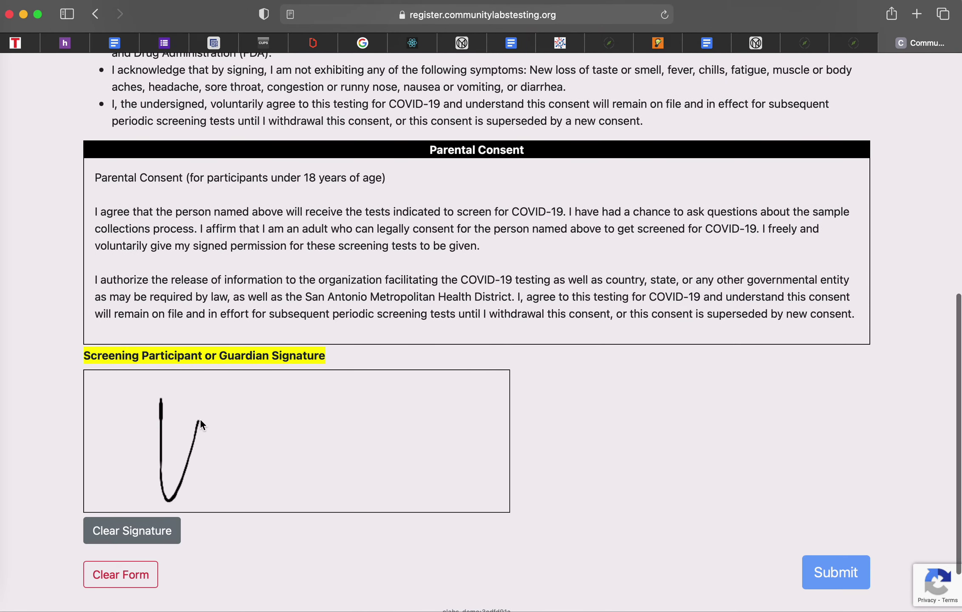
{"action": "mouse_move", "coordinate": [255, 452]}
{"action": "left_mouse_down"}
{"action": "mouse_move", "coordinate": [357, 470]}
{"action": "mouse_move", "coordinate": [383, 452]}
{"action": "left_mouse_up"}
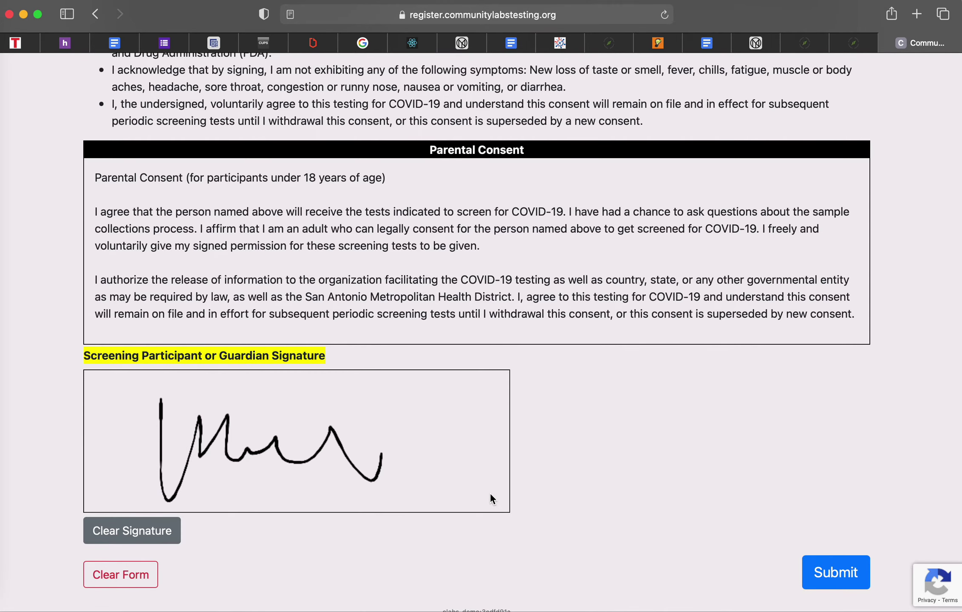
{"action": "scroll", "coordinate": [490, 498], "scroll_direction": "down", "scroll_amount": 2}
{"action": "left_click", "coordinate": [830, 537]}
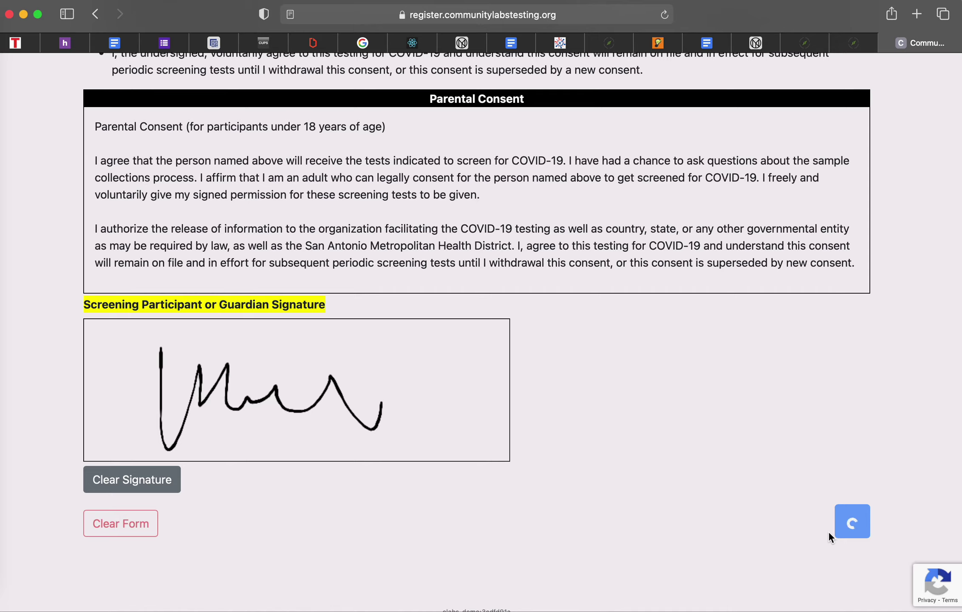
{"action": "scroll", "coordinate": [686, 402], "scroll_direction": "up", "scroll_amount": 4}
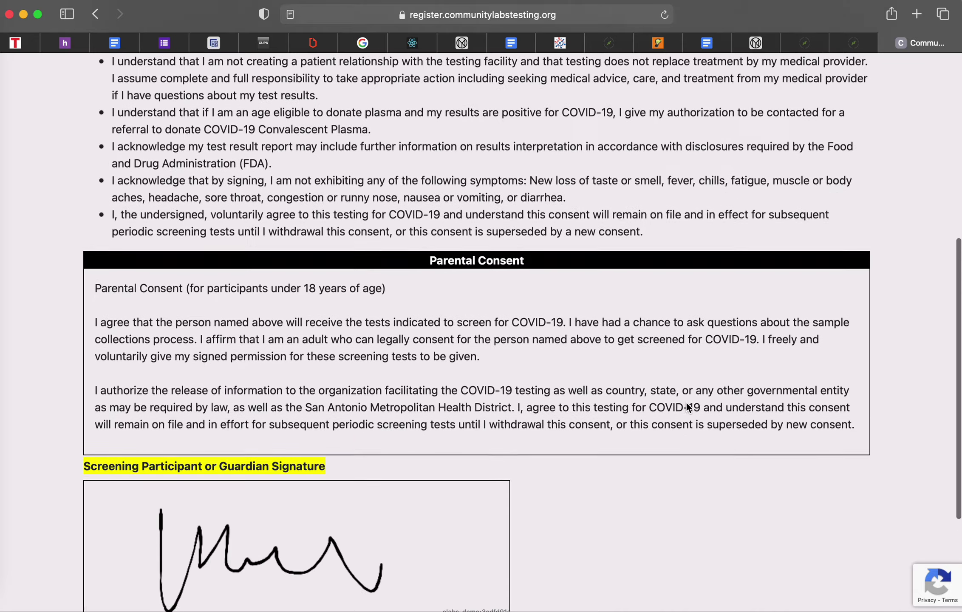
{"action": "scroll", "coordinate": [687, 401], "scroll_direction": "up", "scroll_amount": 9}
{"action": "left_click", "coordinate": [559, 159]}
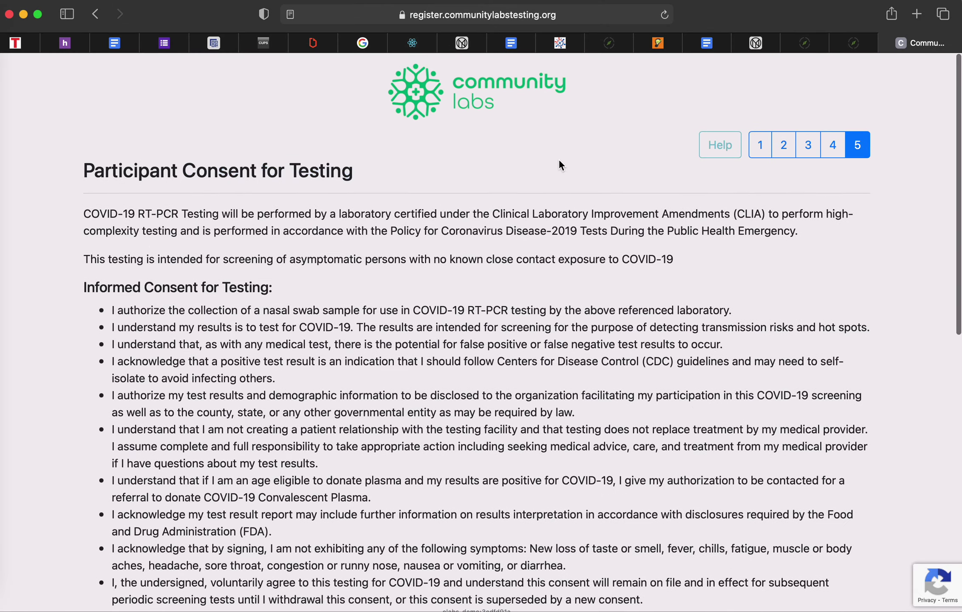
{"action": "scroll", "coordinate": [544, 298], "scroll_direction": "down", "scroll_amount": 7}
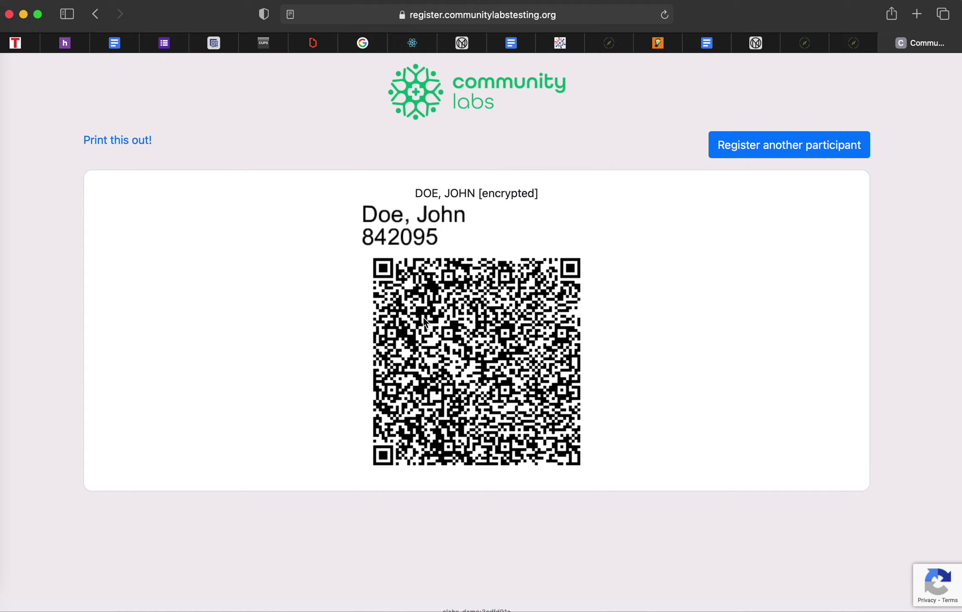
{"action": "left_click", "coordinate": [768, 148]}
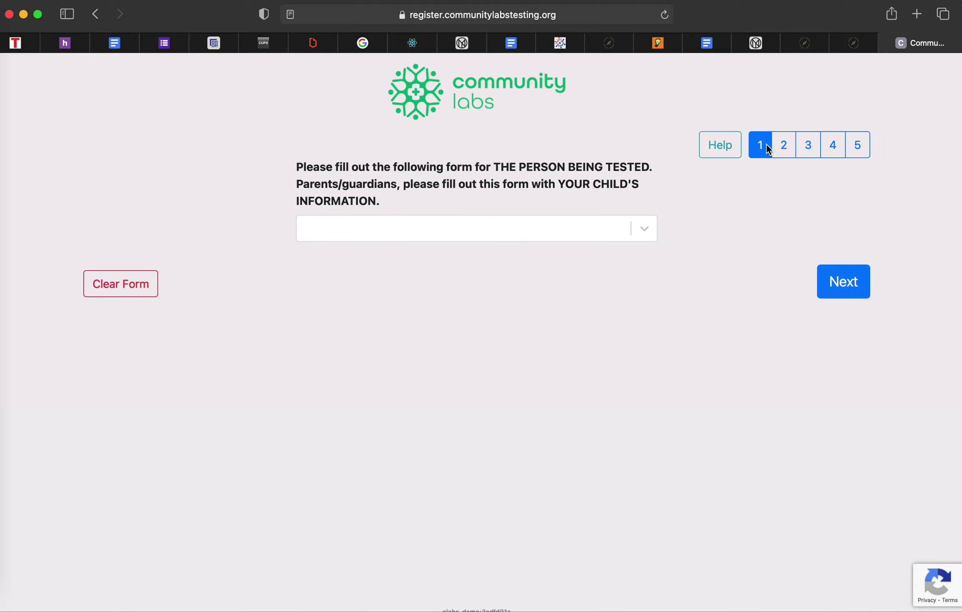